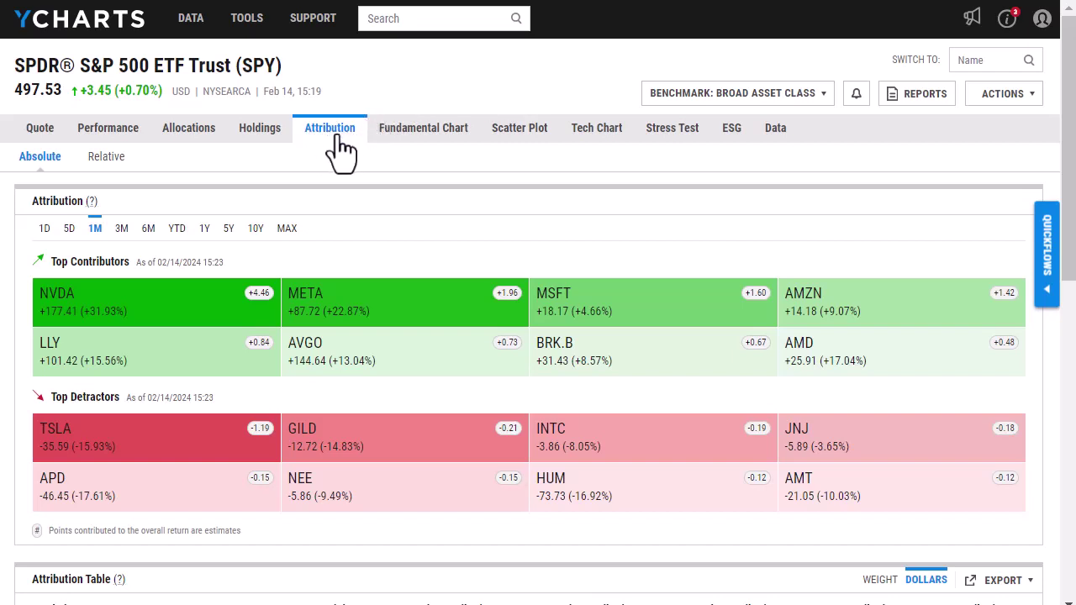
Step: Scroll down SPY's 1M Absolute attribution page to the contributors, detractors and attribution table
{"action": "scroll", "coordinate": [344, 198], "scroll_direction": "down", "scroll_amount": 1}
Step: Change SPY's attribution period to 1Y, then 5Y, with MSFT, AAPL and NVDA leading
{"action": "scroll", "coordinate": [344, 198], "scroll_direction": "down", "scroll_amount": 1}
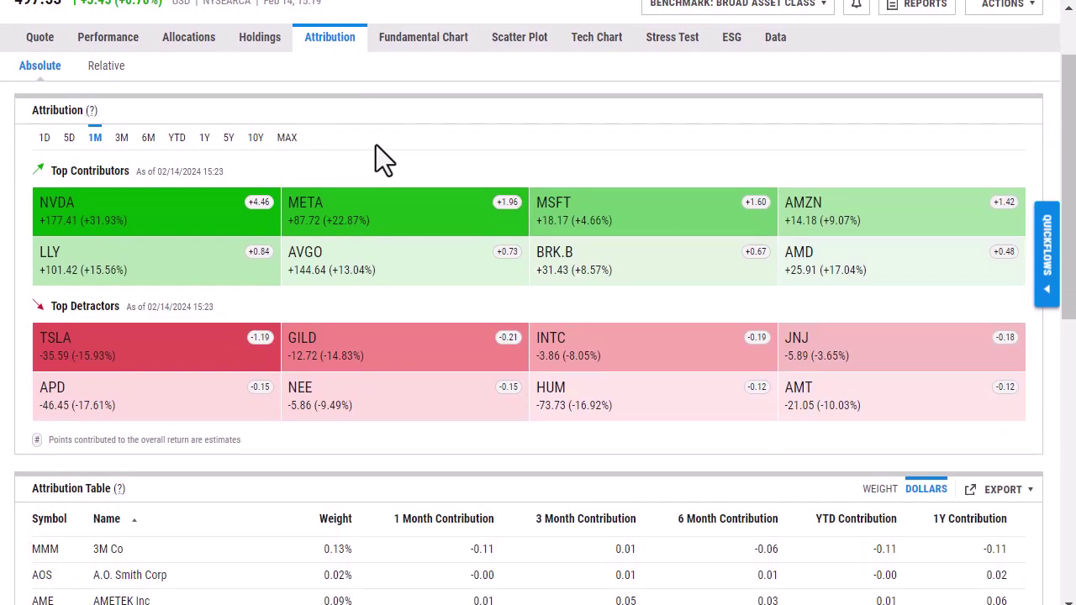
{"action": "left_click", "coordinate": [204, 138]}
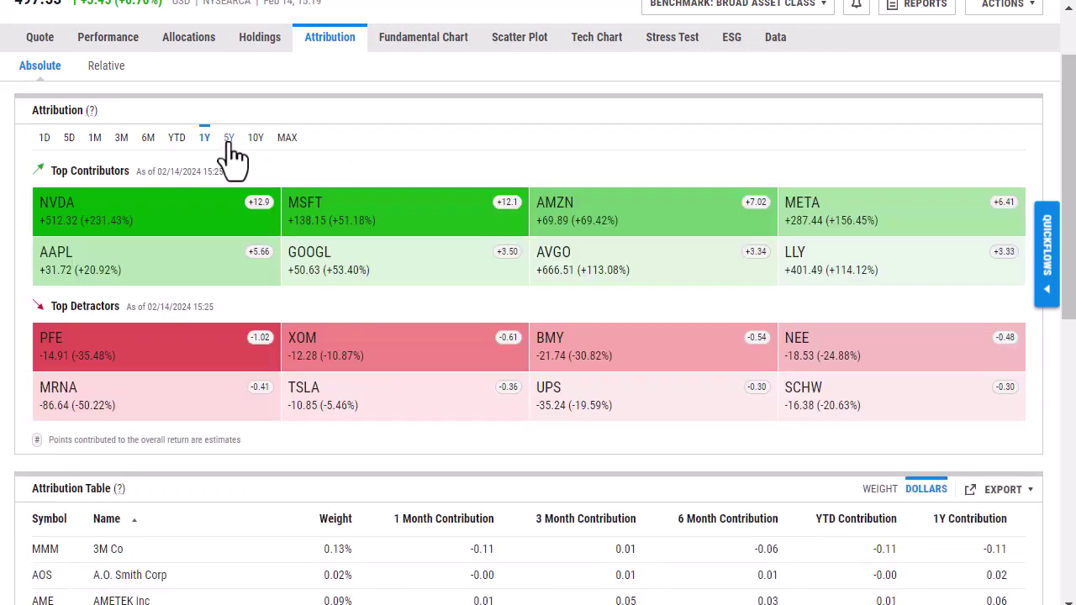
{"action": "left_click", "coordinate": [231, 143]}
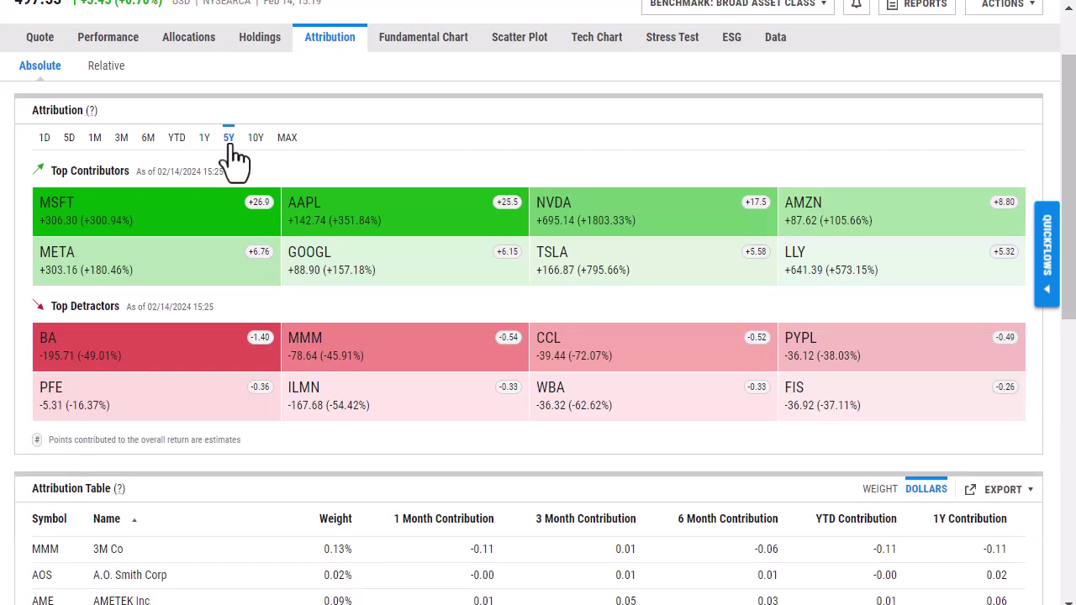
Step: Sort SPY's attribution table by Symbol, then by Name, and show contributions as weight percentages
{"action": "scroll", "coordinate": [236, 159], "scroll_direction": "down", "scroll_amount": 3}
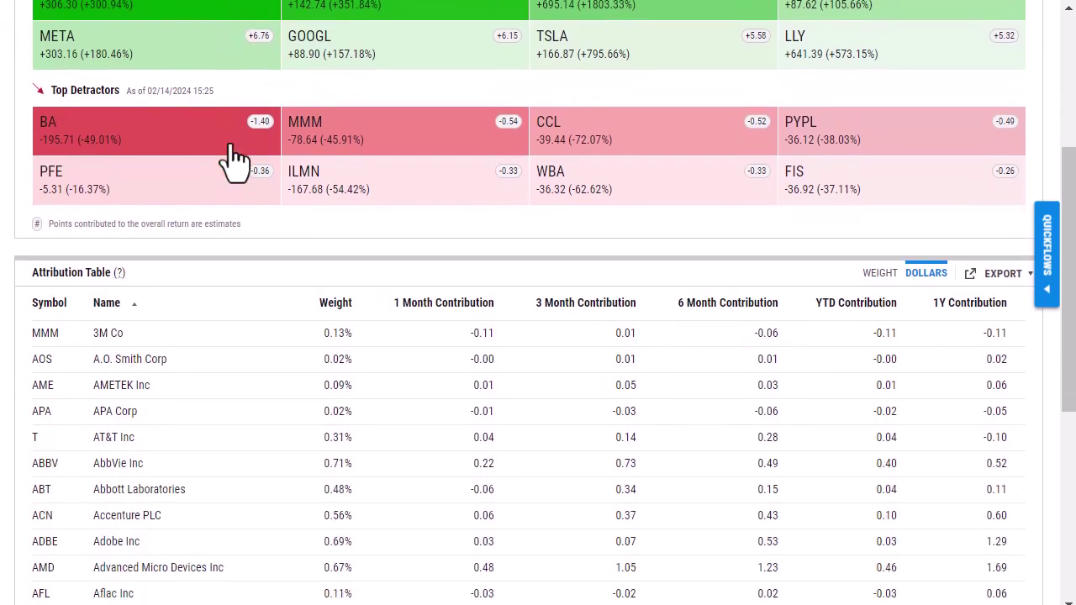
{"action": "scroll", "coordinate": [235, 160], "scroll_direction": "down", "scroll_amount": 3}
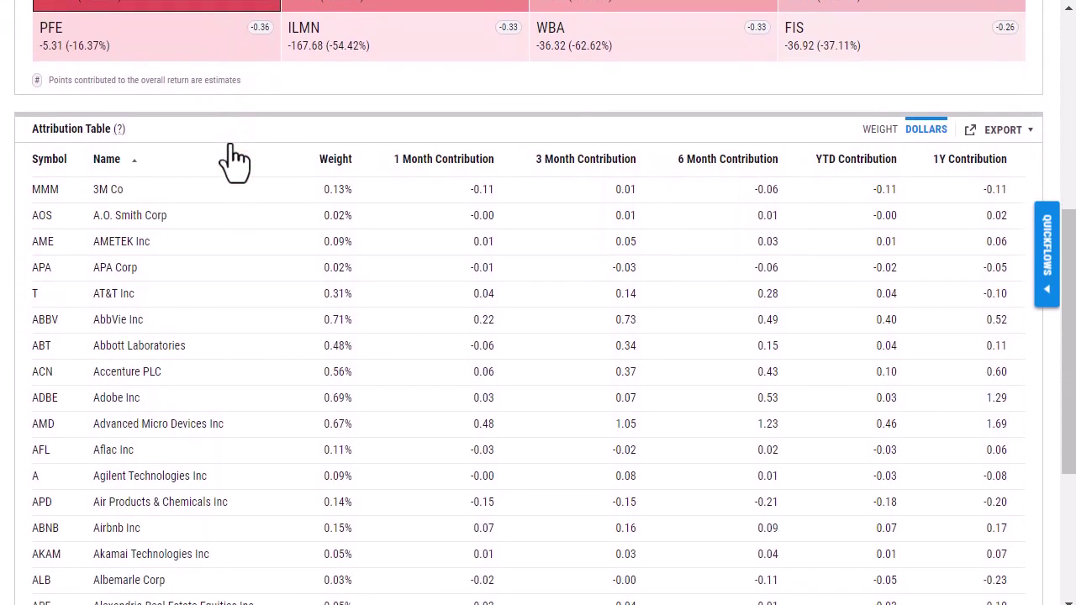
{"action": "scroll", "coordinate": [235, 159], "scroll_direction": "down", "scroll_amount": 1}
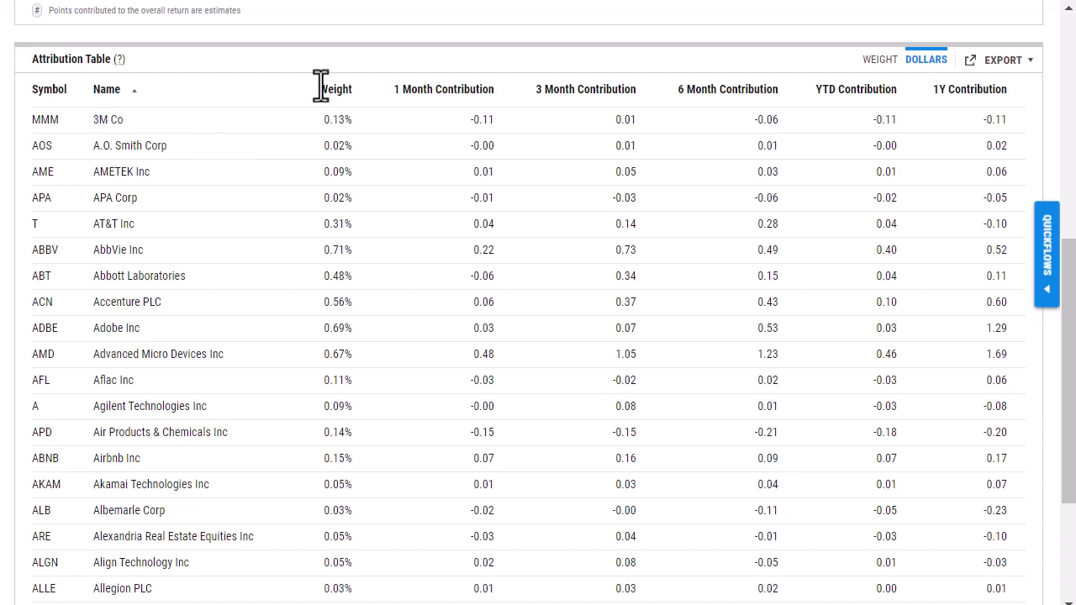
{"action": "left_click", "coordinate": [39, 92]}
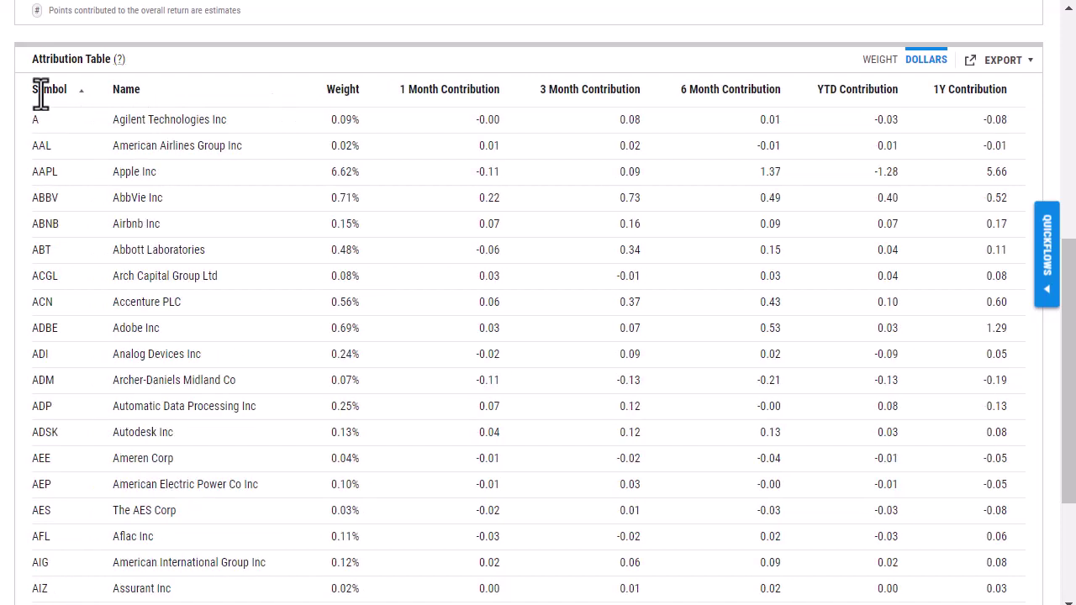
{"action": "left_click", "coordinate": [123, 87]}
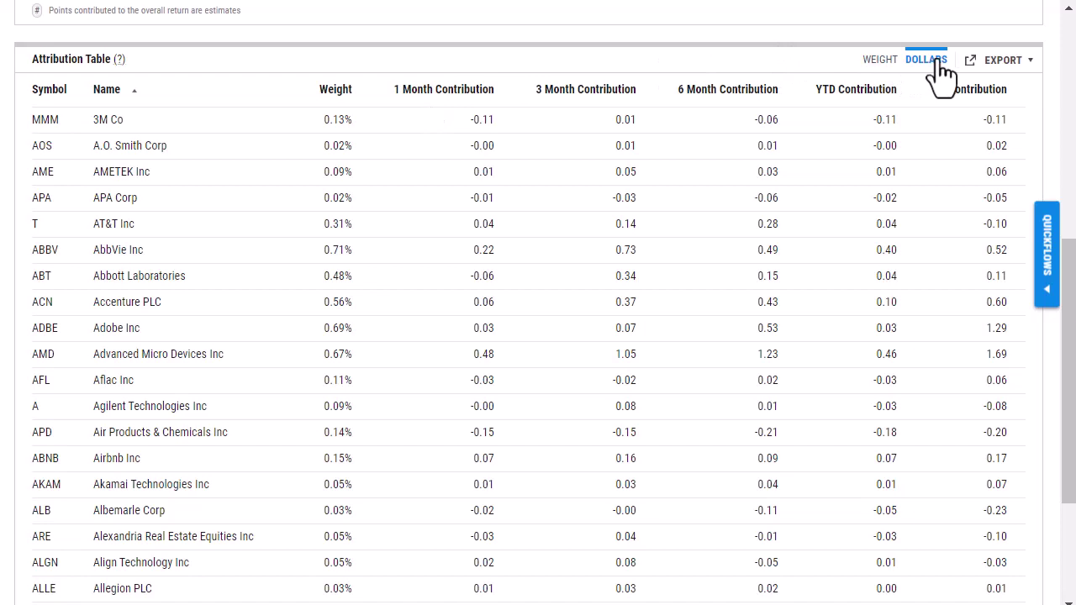
{"action": "left_click", "coordinate": [896, 62]}
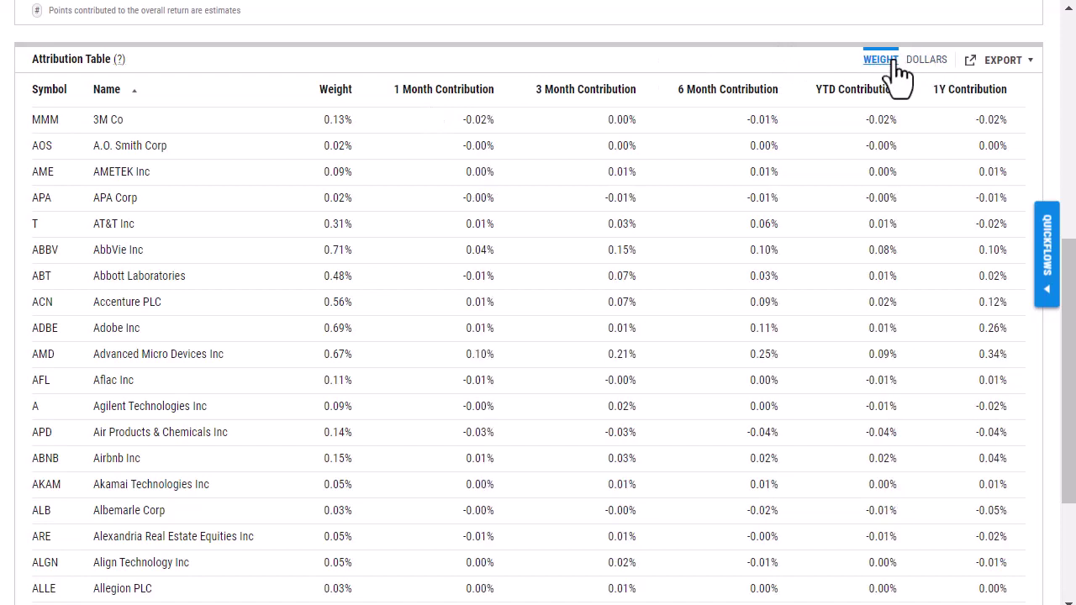
Step: Switch to Relative attribution, try Custom Benchmark, then return the benchmark to S&P 500
{"action": "scroll", "coordinate": [896, 72], "scroll_direction": "up", "scroll_amount": 5}
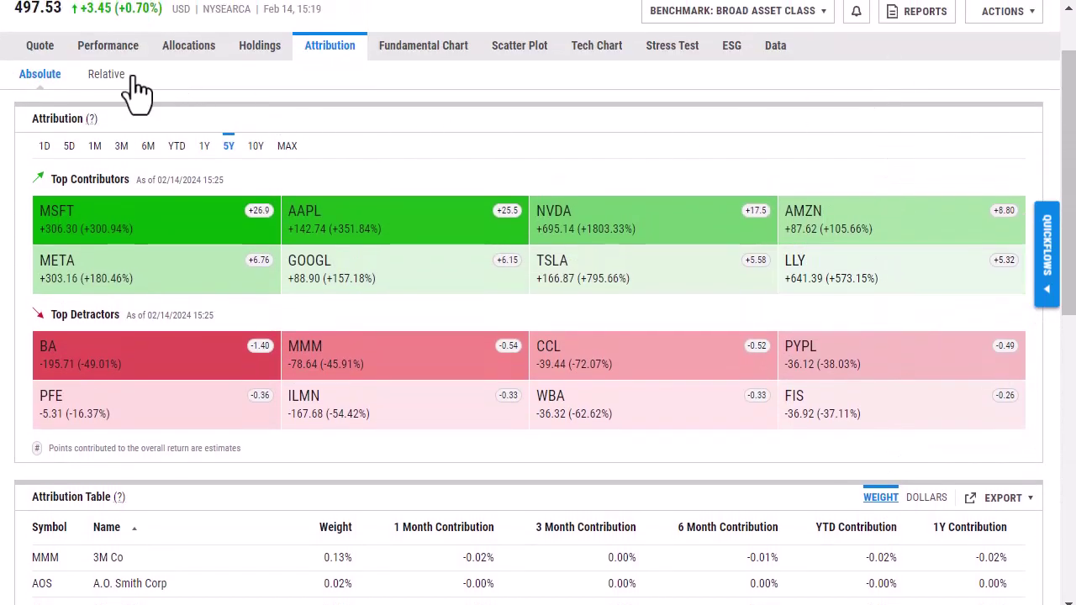
{"action": "left_click", "coordinate": [108, 77]}
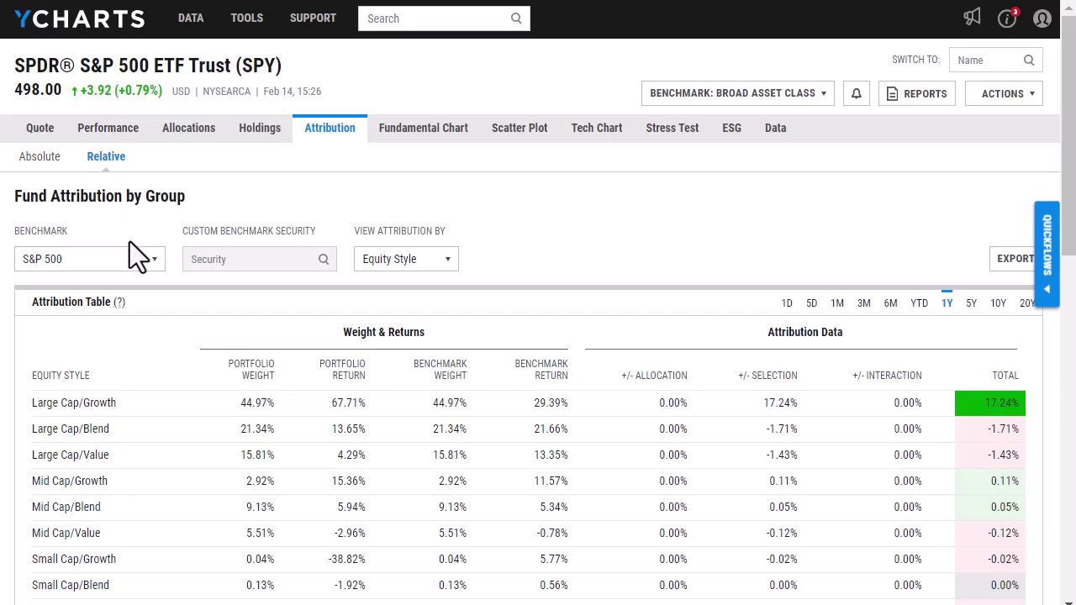
{"action": "left_click", "coordinate": [128, 263]}
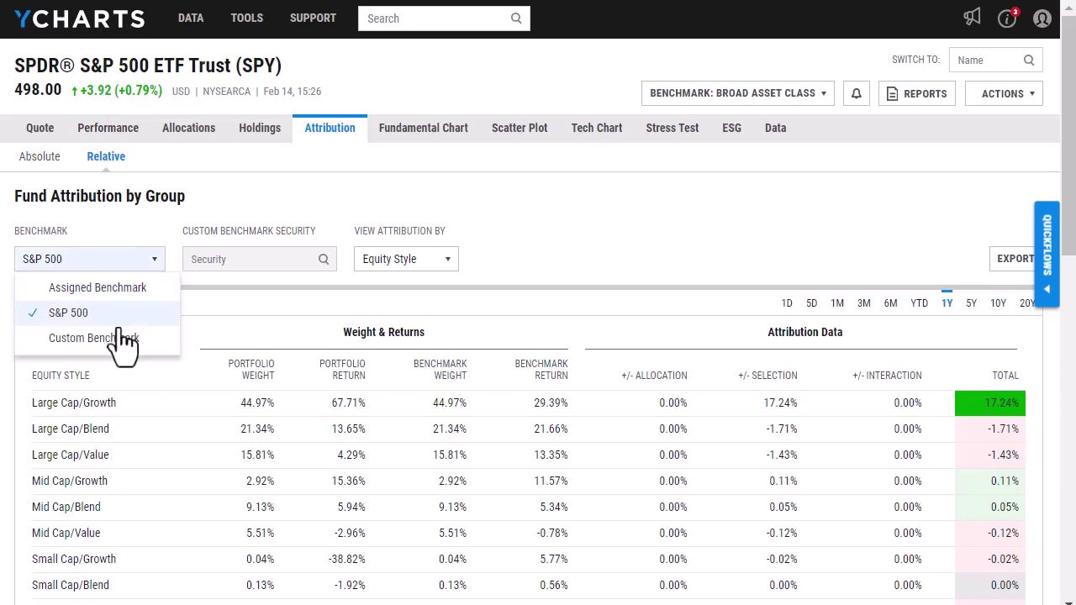
{"action": "left_click", "coordinate": [148, 343]}
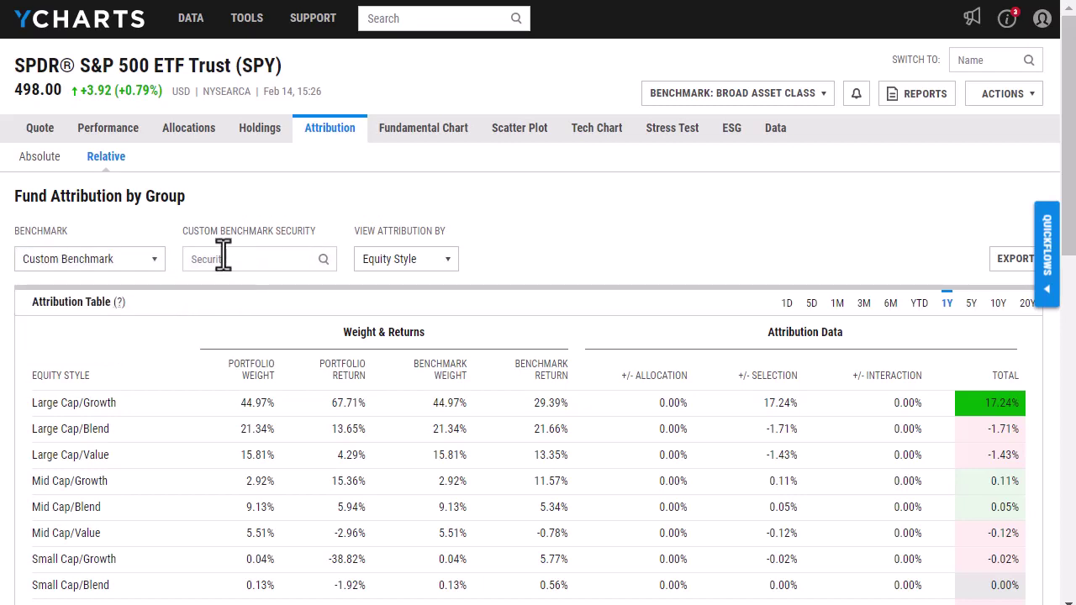
{"action": "left_click", "coordinate": [108, 273]}
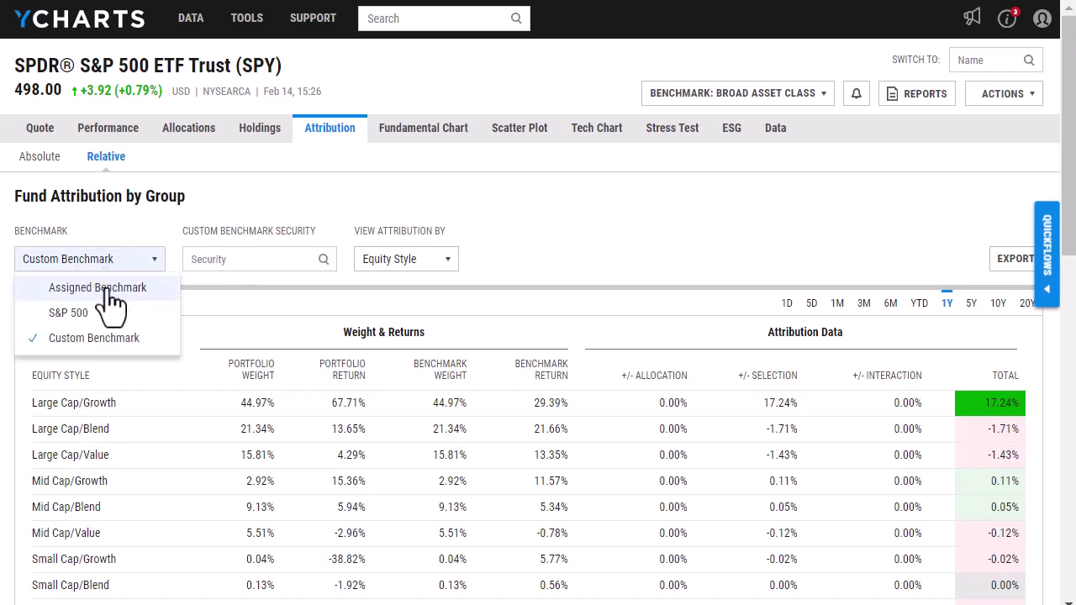
{"action": "left_click", "coordinate": [112, 314]}
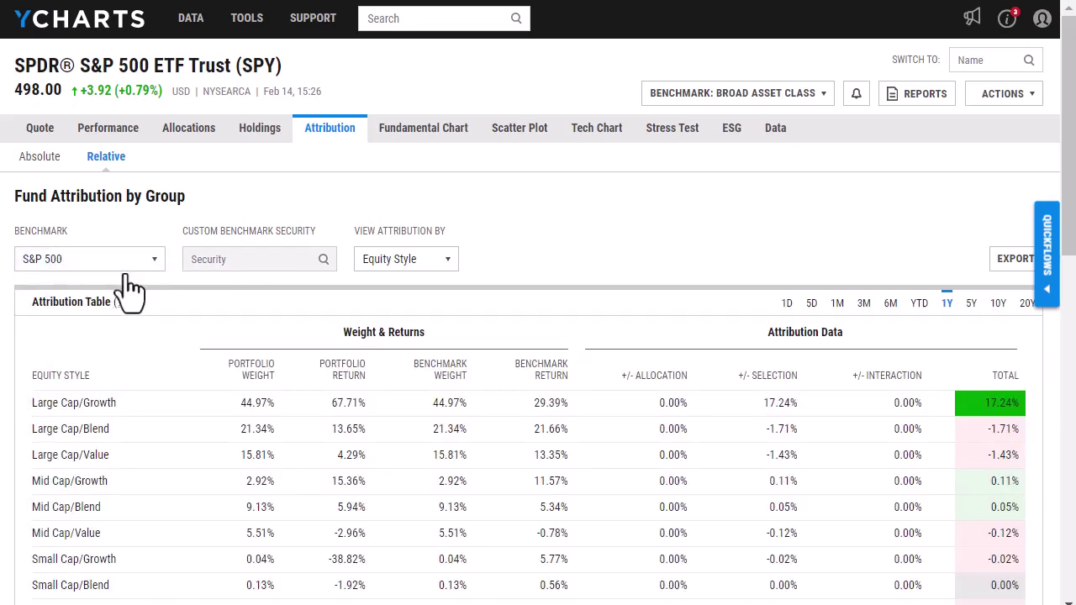
Step: Group SPY's relative attribution by Sector, then change the period to YTD and then 6M
{"action": "scroll", "coordinate": [520, 258], "scroll_direction": "down", "scroll_amount": 2}
{"action": "left_click", "coordinate": [427, 119]}
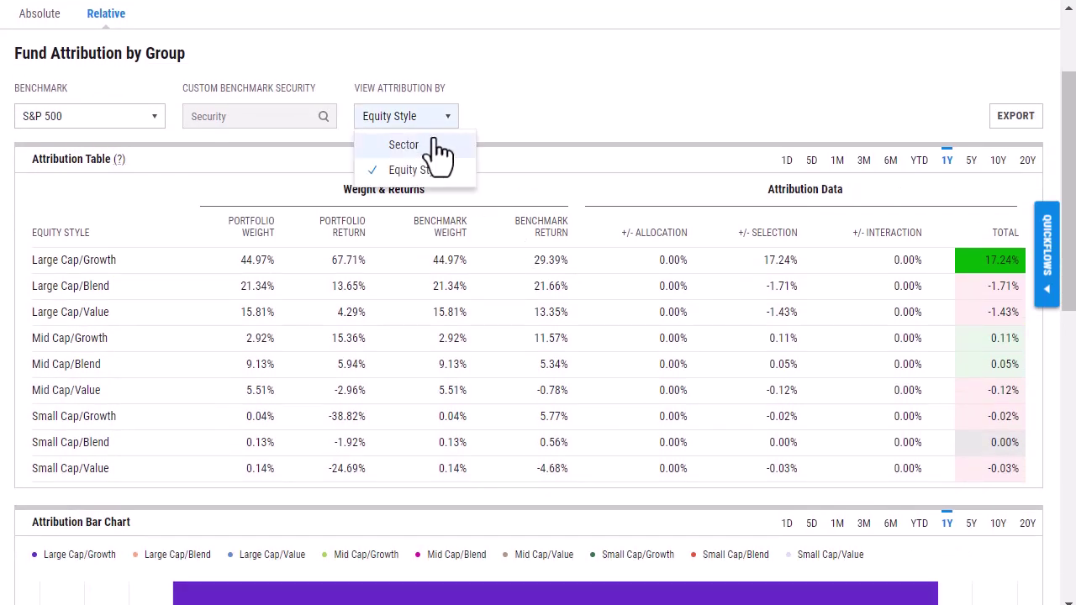
{"action": "left_click", "coordinate": [432, 145]}
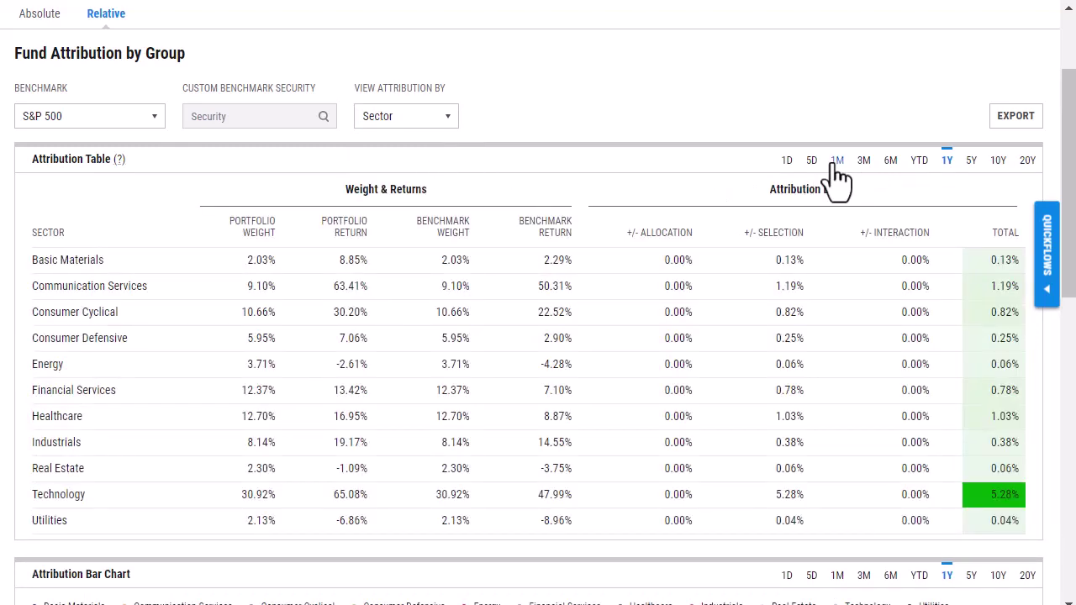
{"action": "left_click", "coordinate": [919, 161]}
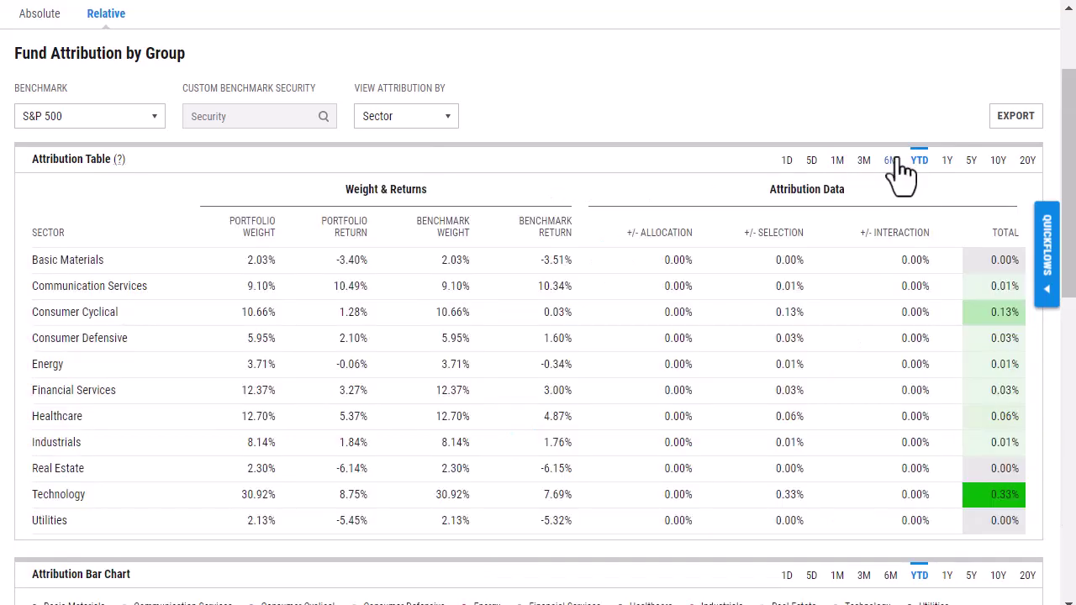
{"action": "left_click", "coordinate": [893, 163]}
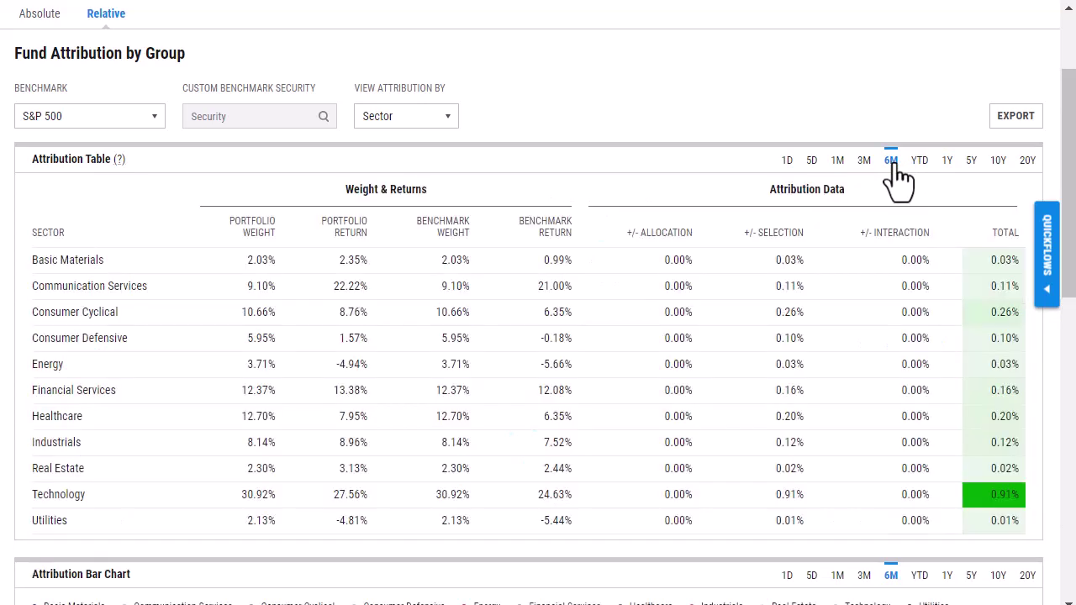
{"action": "scroll", "coordinate": [899, 176], "scroll_direction": "down", "scroll_amount": 4}
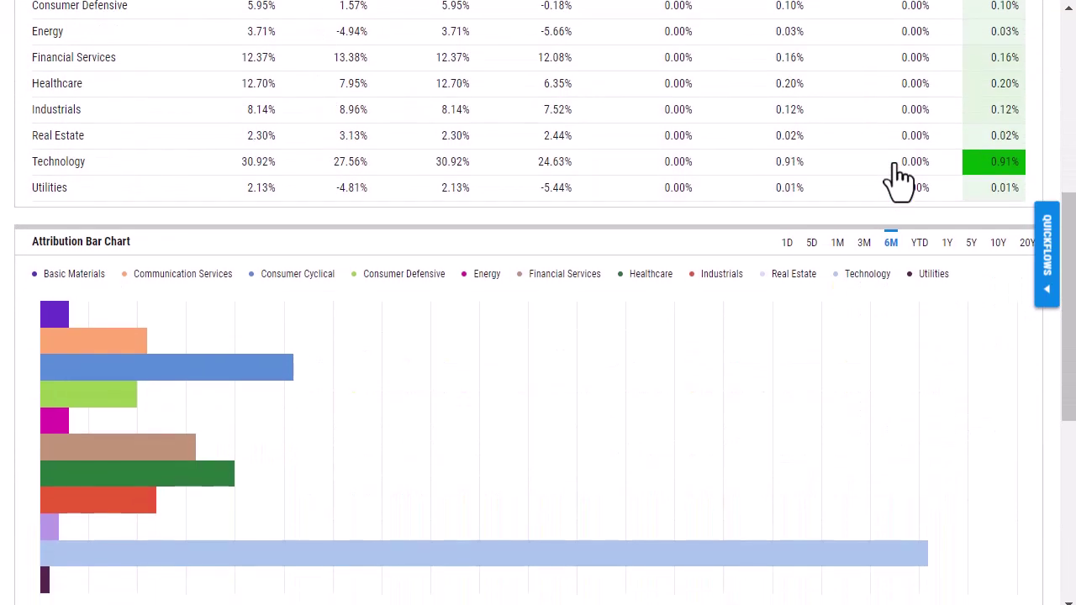
{"action": "scroll", "coordinate": [900, 176], "scroll_direction": "down", "scroll_amount": 2}
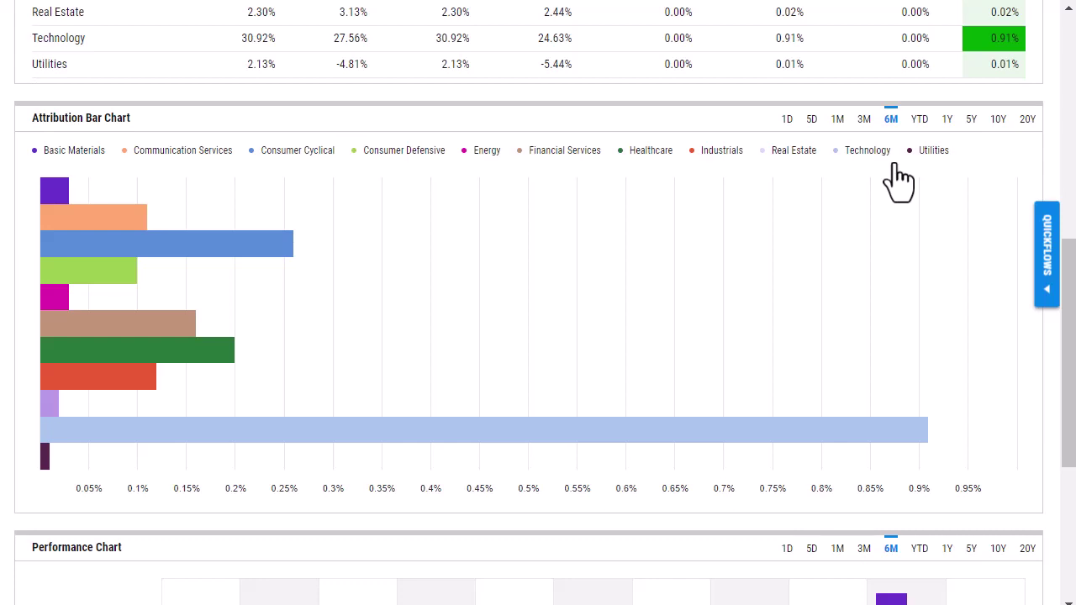
{"action": "scroll", "coordinate": [900, 179], "scroll_direction": "down", "scroll_amount": 4}
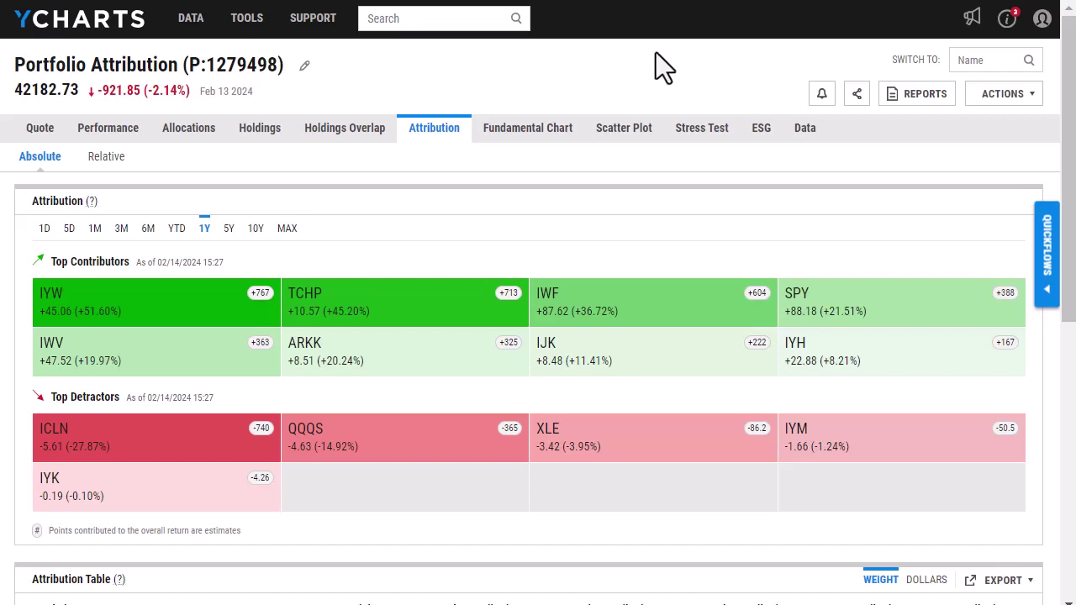
Step: Download the portfolio attribution table as a PDF titled 'Portfolio Attribution Attribution Table'
{"action": "scroll", "coordinate": [656, 52], "scroll_direction": "down", "scroll_amount": 4}
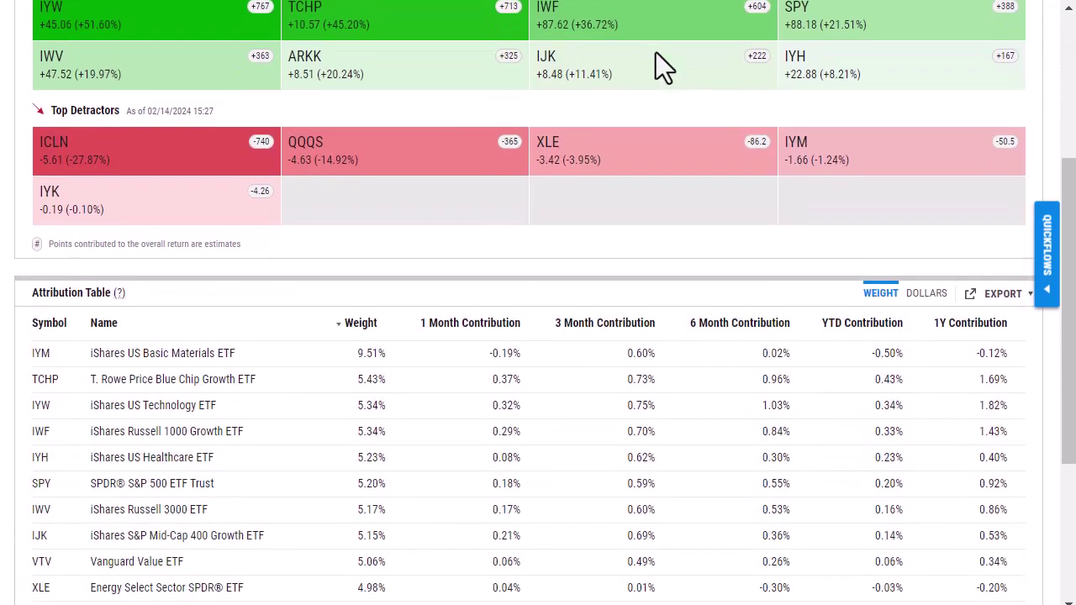
{"action": "scroll", "coordinate": [656, 53], "scroll_direction": "down", "scroll_amount": 2}
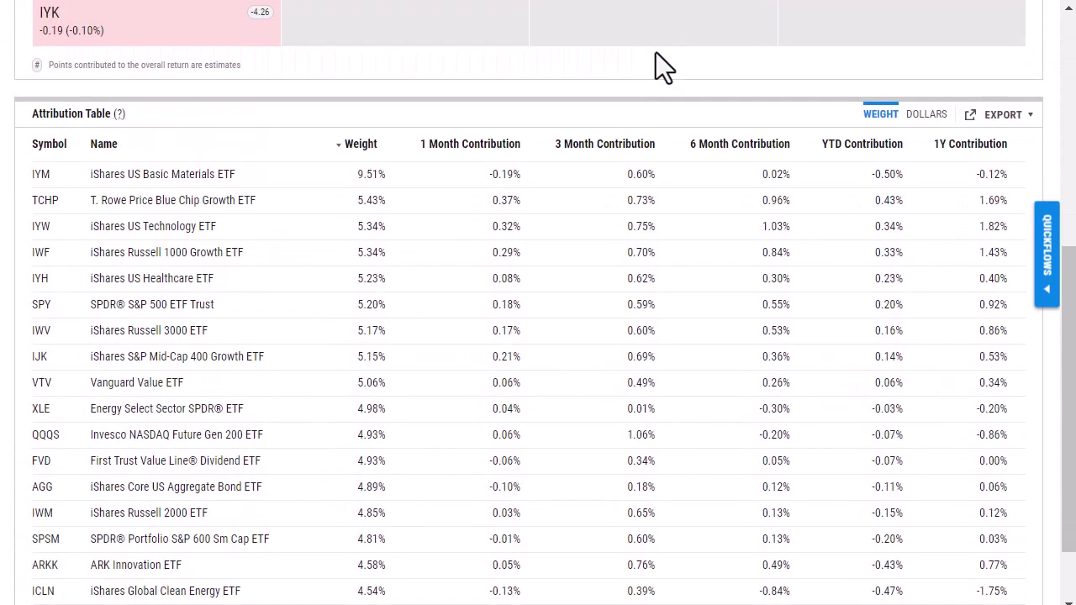
{"action": "left_click", "coordinate": [1008, 130]}
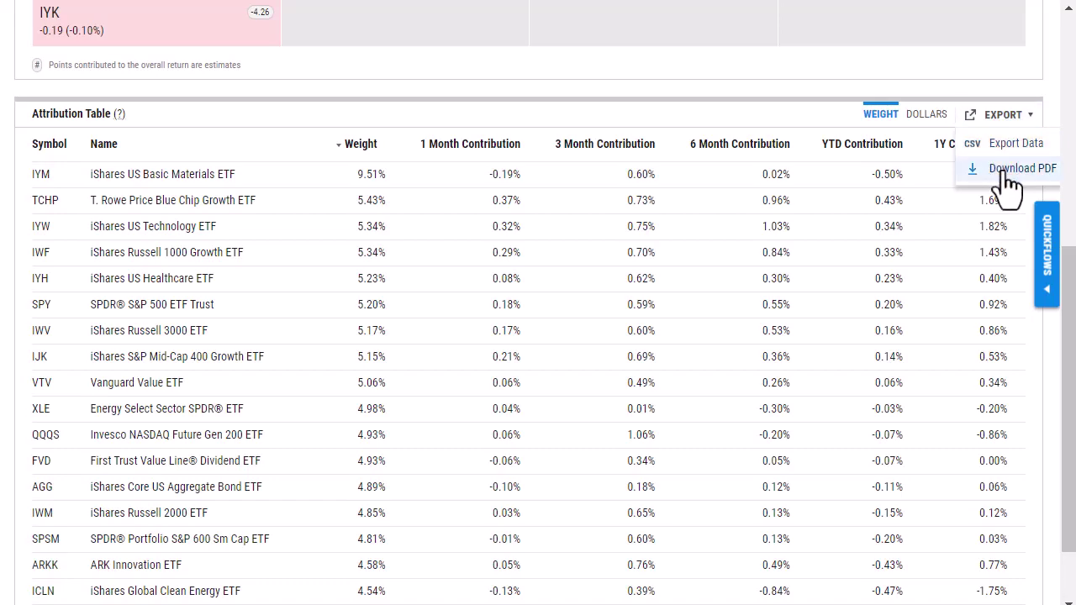
{"action": "left_click", "coordinate": [1006, 171]}
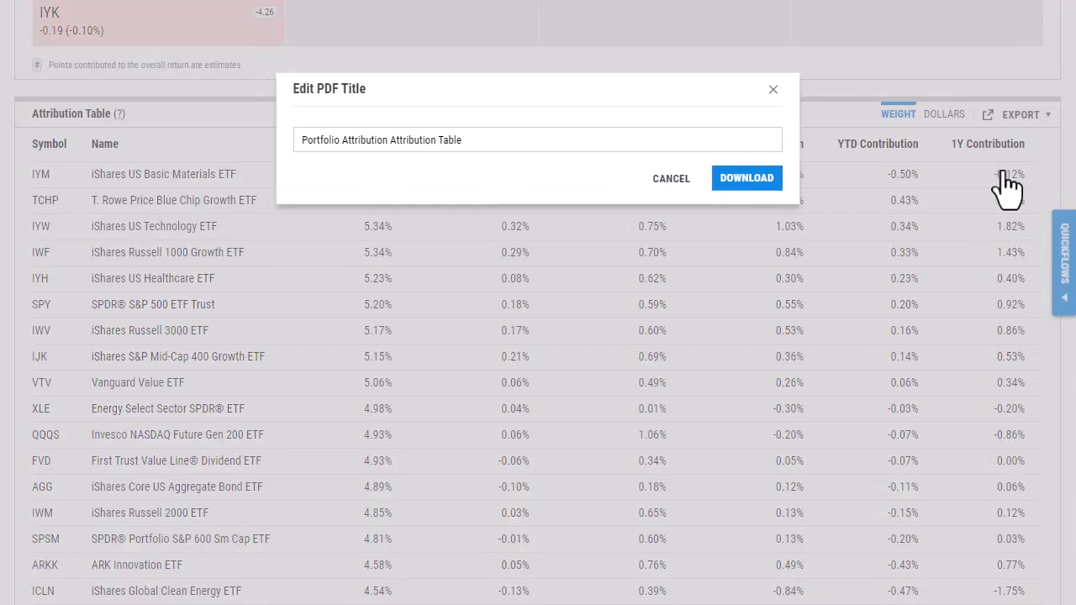
{"action": "left_click", "coordinate": [751, 179]}
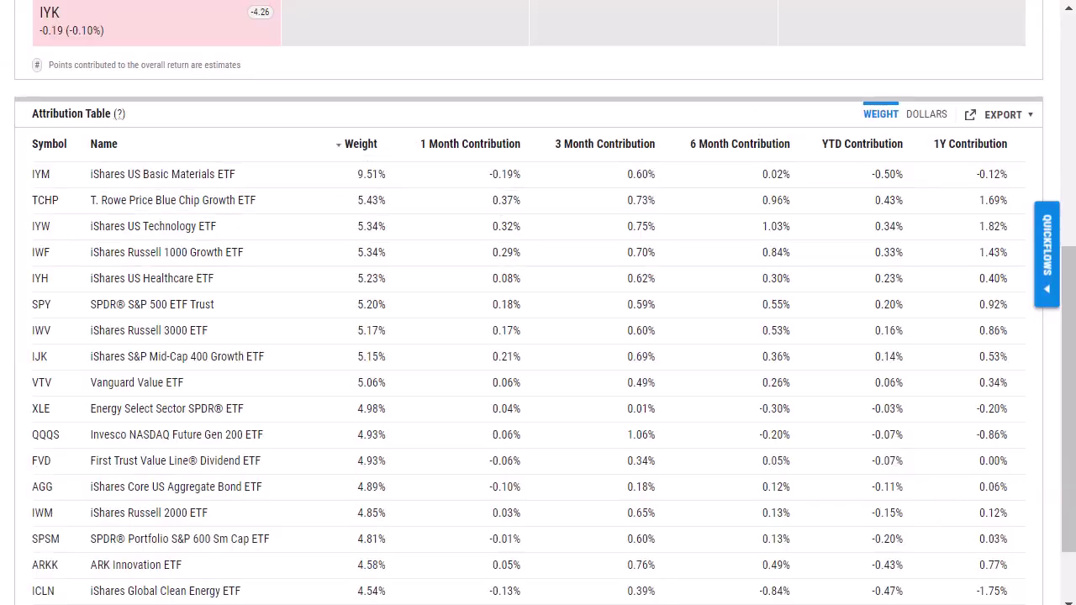
Step: Sort the attribution table ascending by 3 Month Contribution, so XLE at 0.01% is first
{"action": "left_click", "coordinate": [651, 143]}
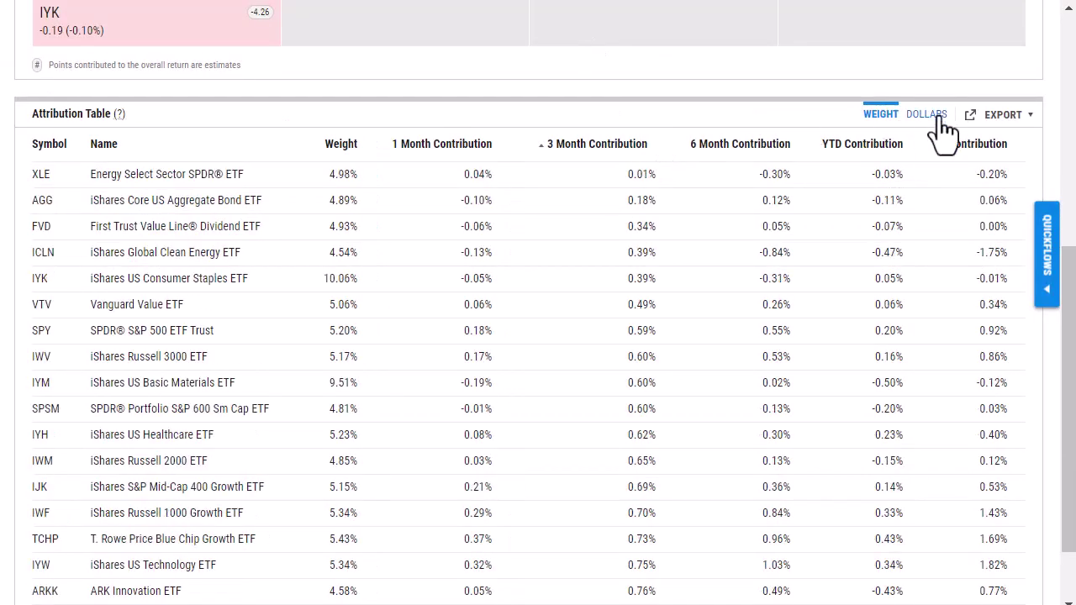